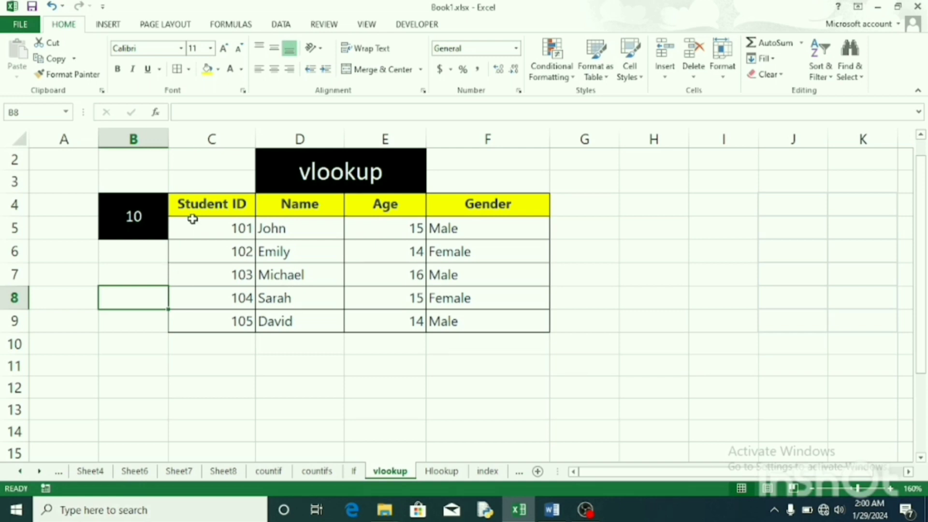
Step: Copy the student table's header row C4:F4 to row 11, starting at cell C11
left_click(198, 209)
left_click_drag(198, 209, 489, 209)
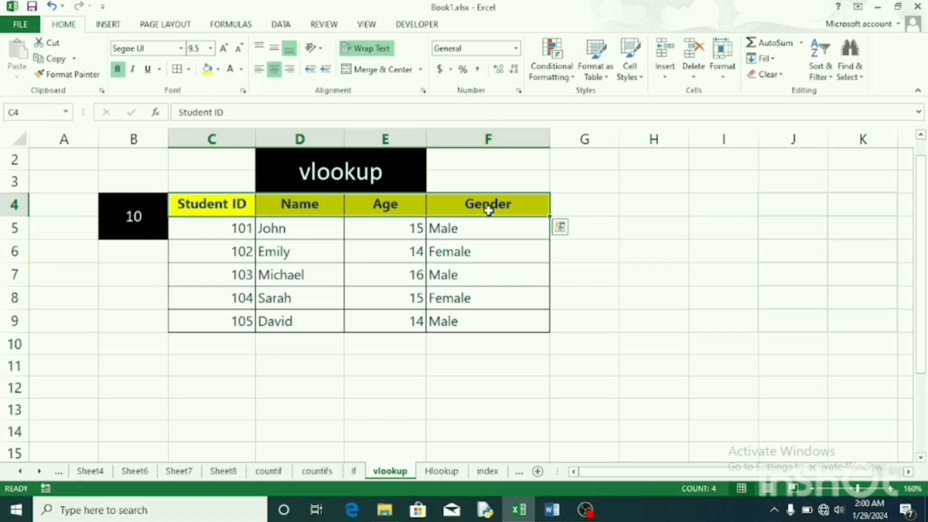
key("ctrl+c")
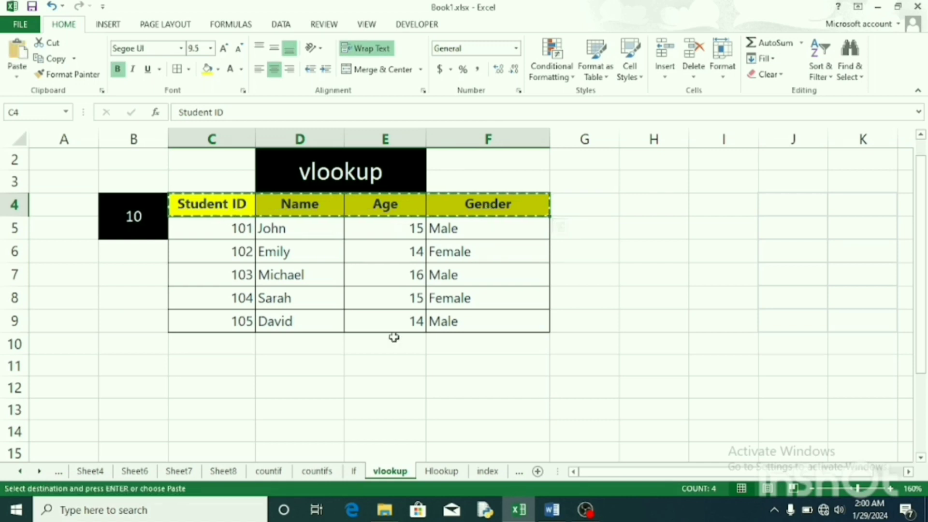
left_click(227, 366)
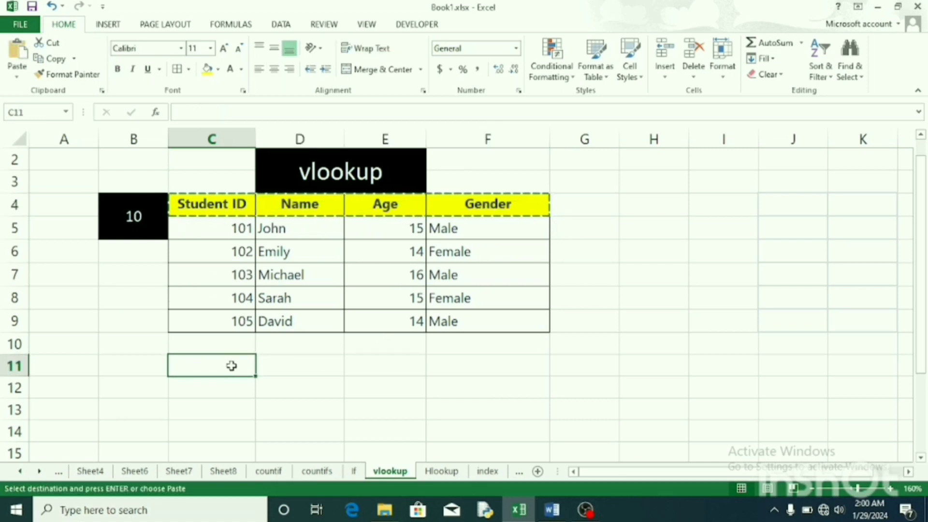
key("ctrl+v")
left_click(384, 385)
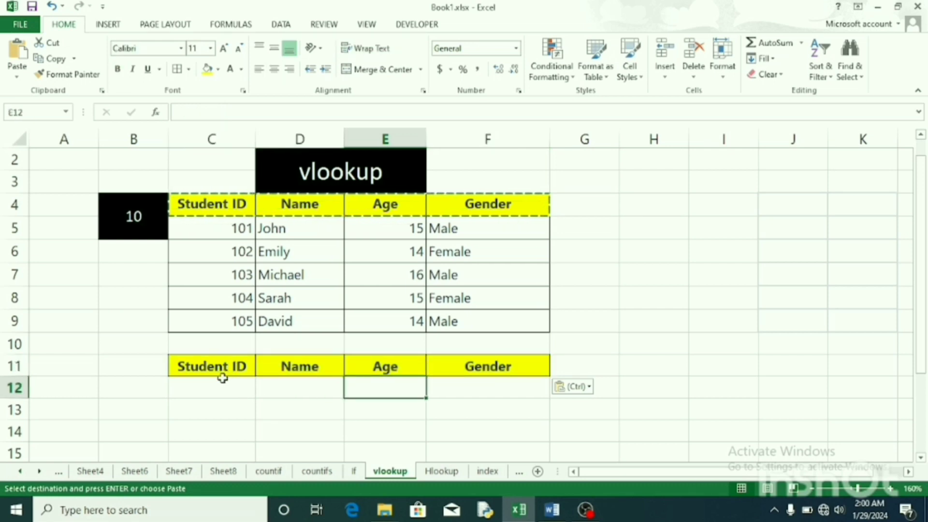
Step: Apply All Borders to the empty cells C12:F12 below the copied headers
left_click_drag(224, 381, 463, 392)
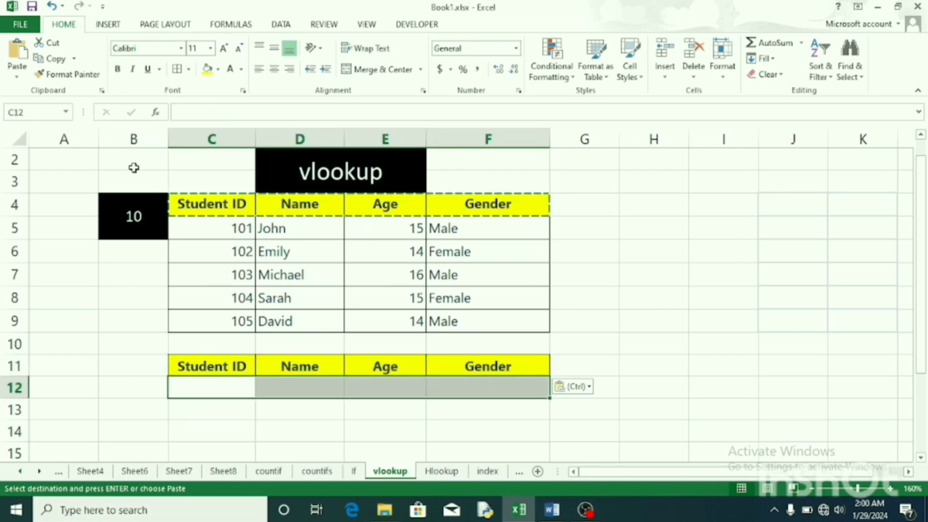
left_click(188, 69)
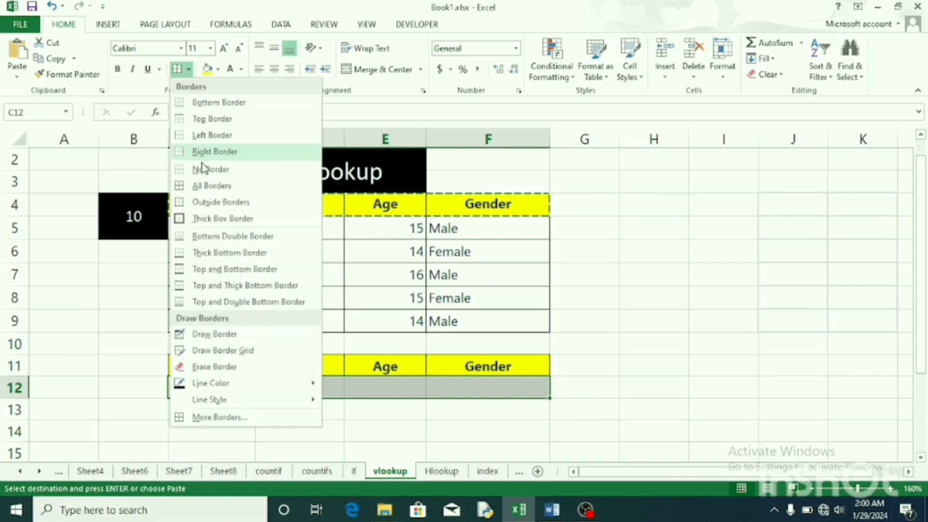
left_click(227, 186)
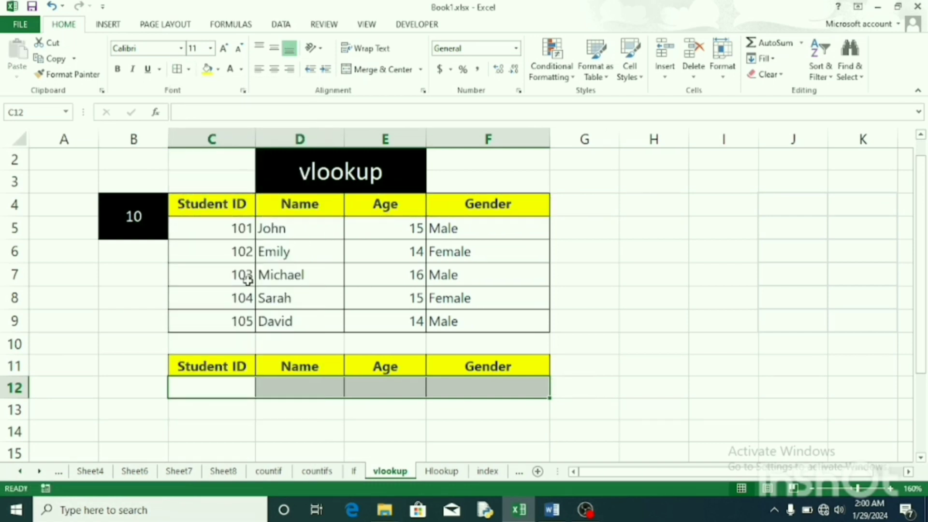
double_click(225, 392)
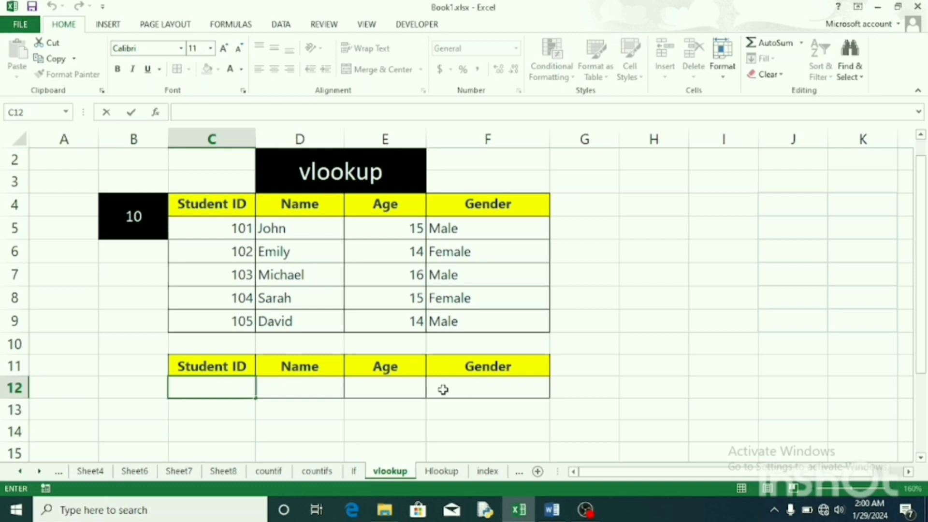
Step: Enter =VLOOKUP(C12,C5:F9,2,FALSE) in cell D12 to look up the student's name by ID with an exact match
left_click(313, 385)
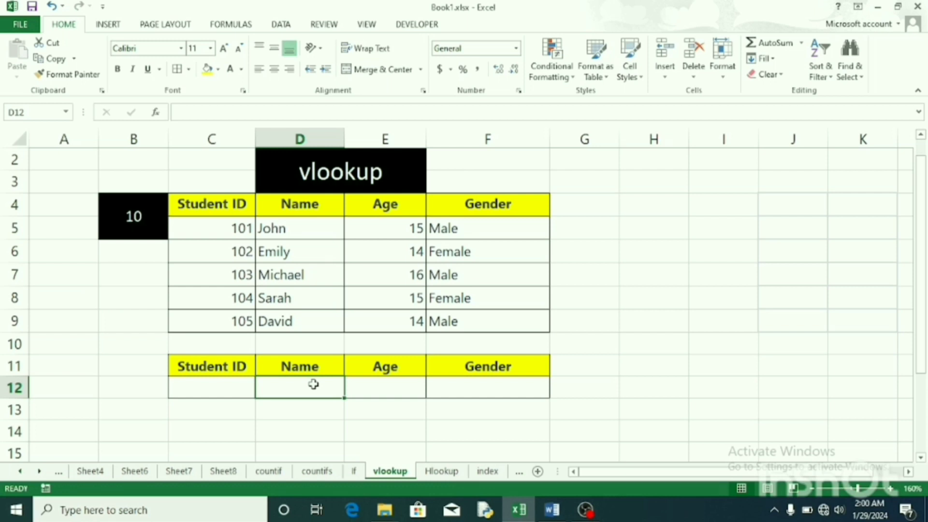
type("=v")
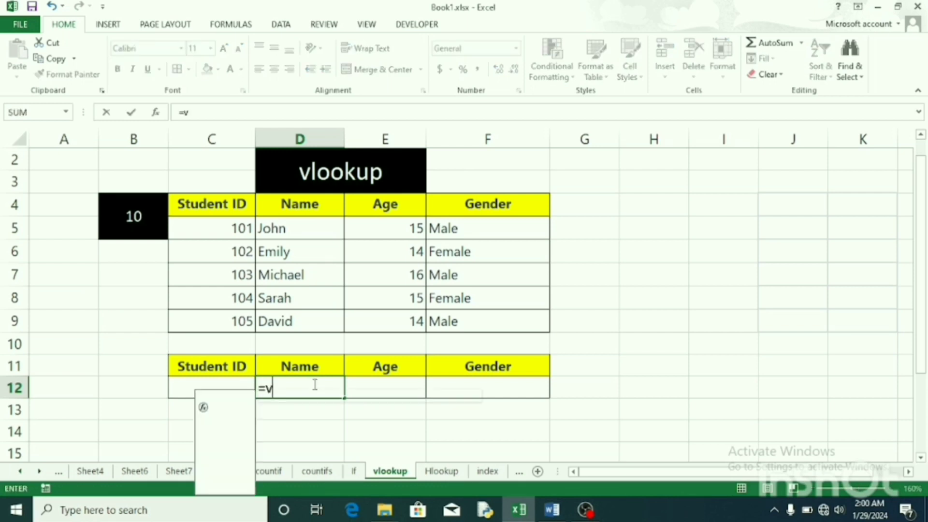
type("look")
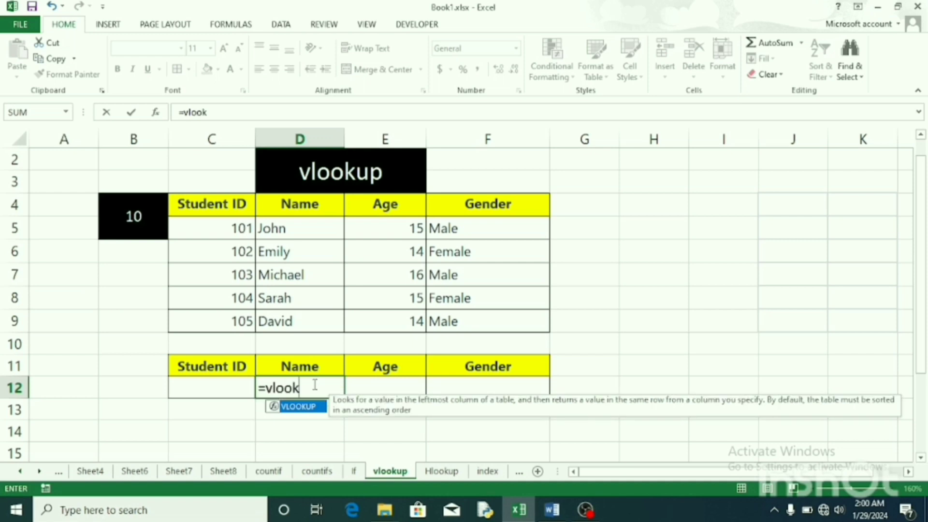
type("up(")
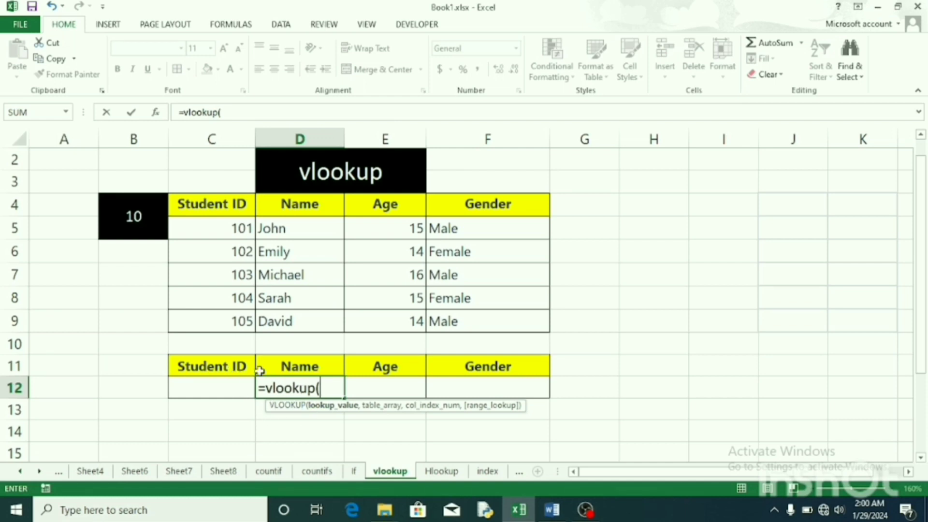
left_click(236, 384)
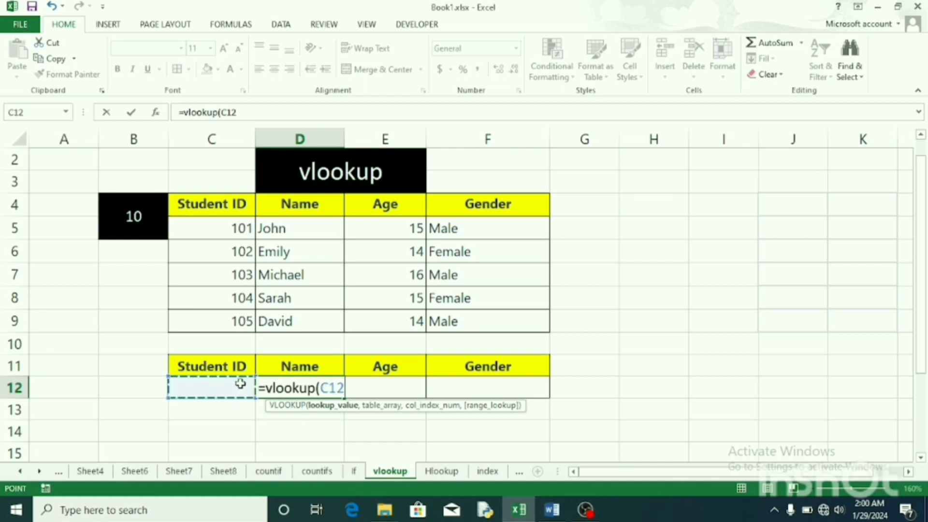
type(",")
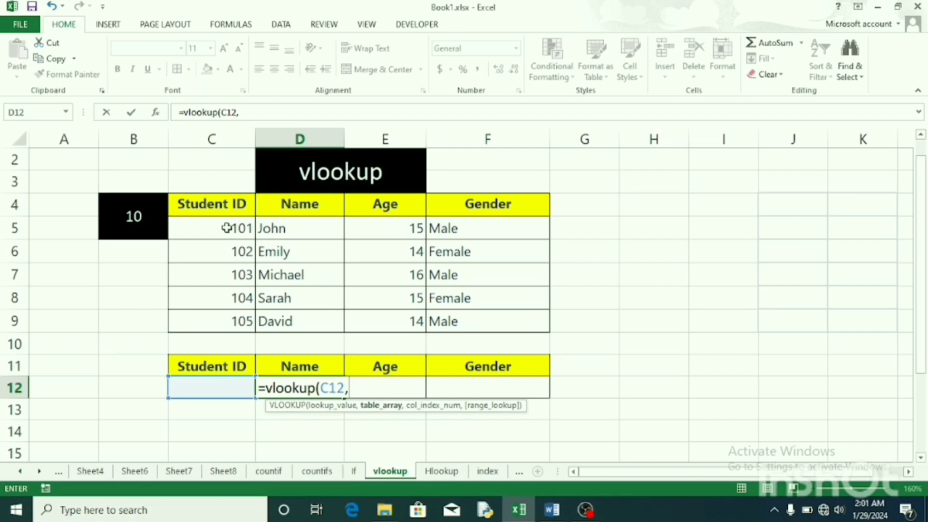
left_click_drag(226, 227, 450, 315)
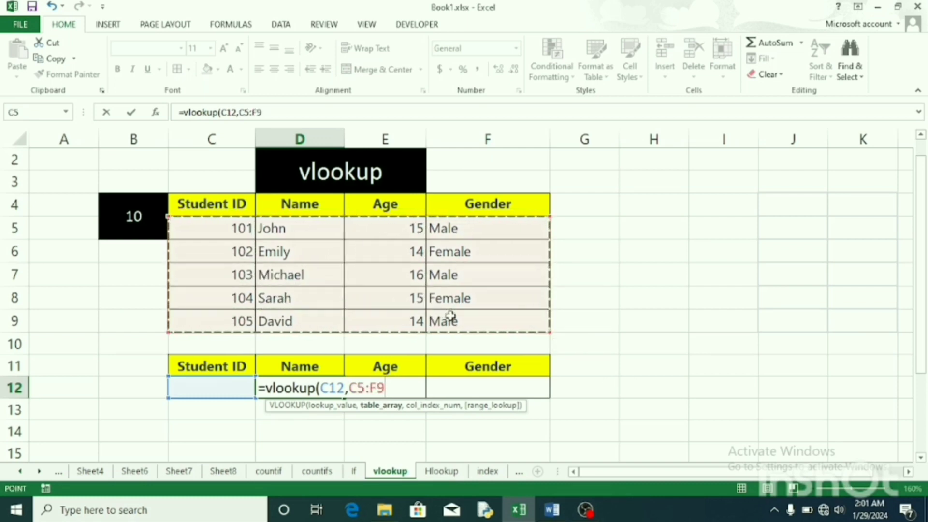
type(",")
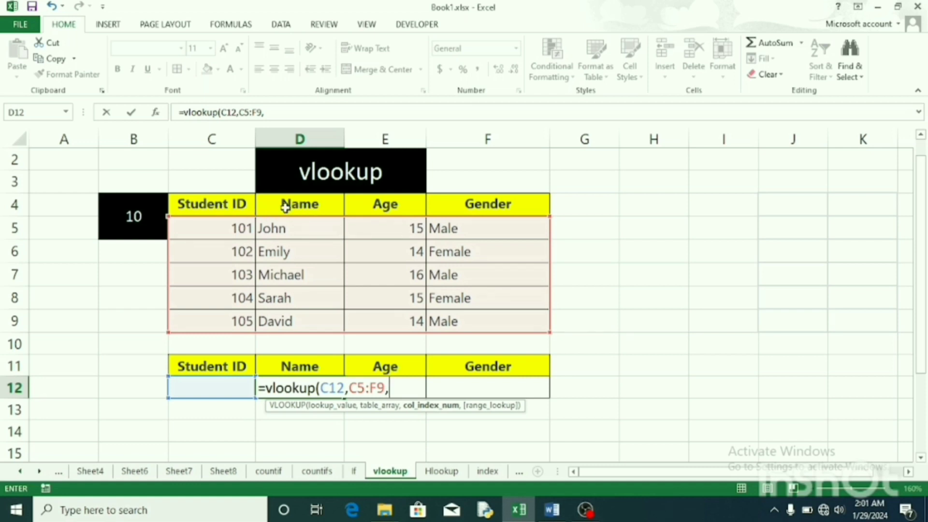
type("2,")
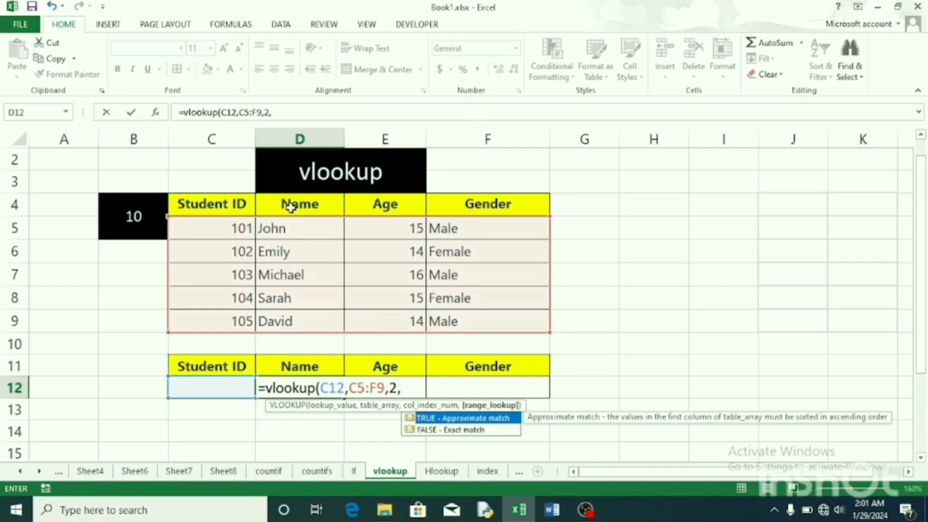
double_click(437, 430)
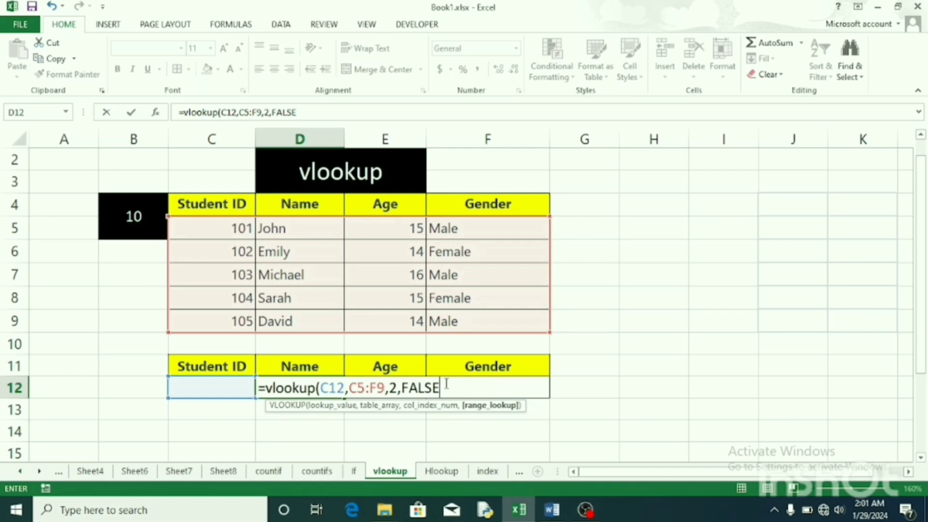
type(")")
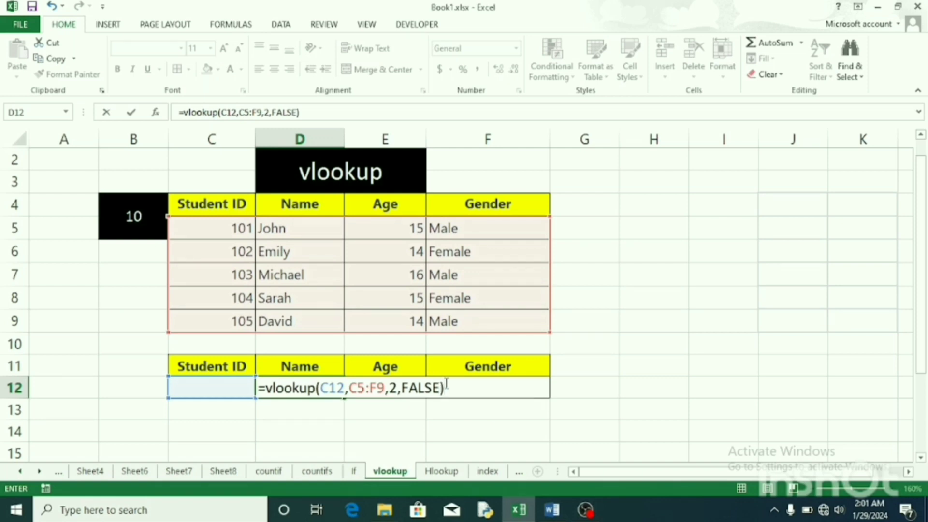
key("Return")
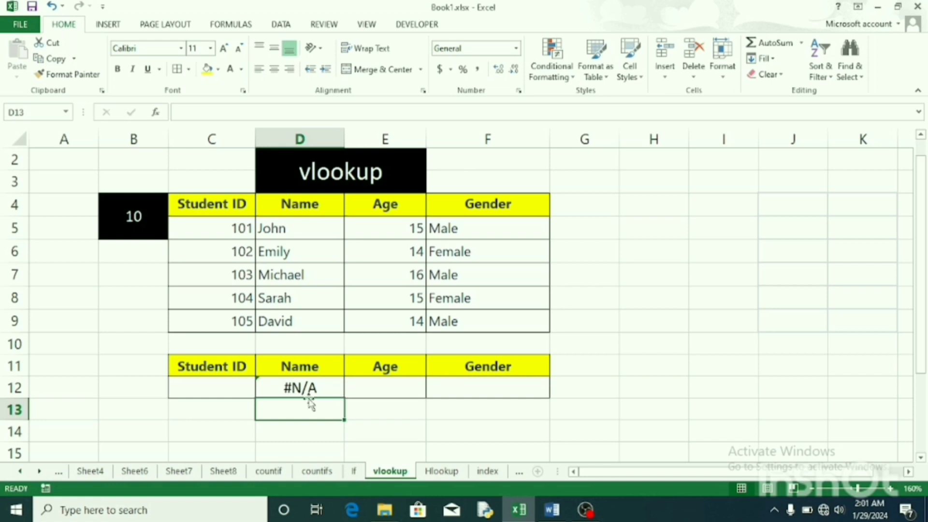
Step: Copy the text of the Name lookup formula in D12 into the Age cell E12 and the Gender cell F12, keeping its references
double_click(320, 385)
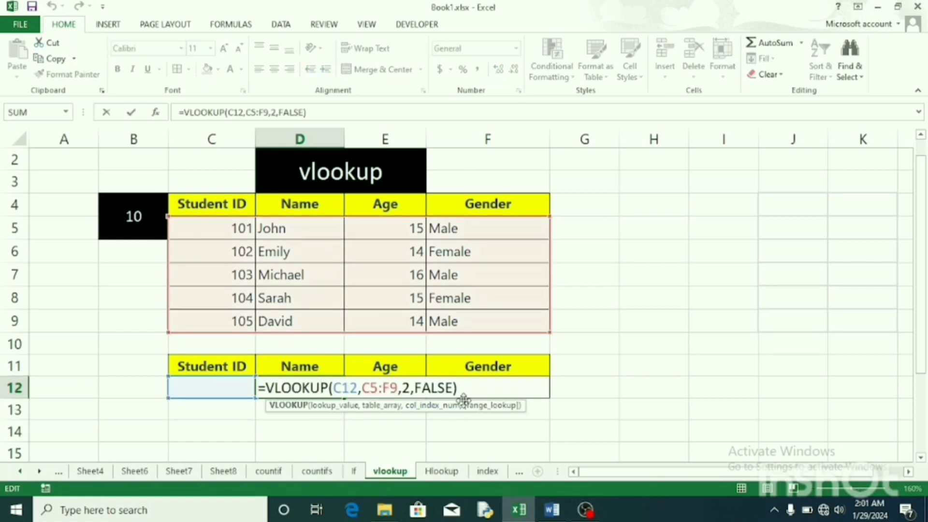
left_click_drag(459, 389, 257, 388)
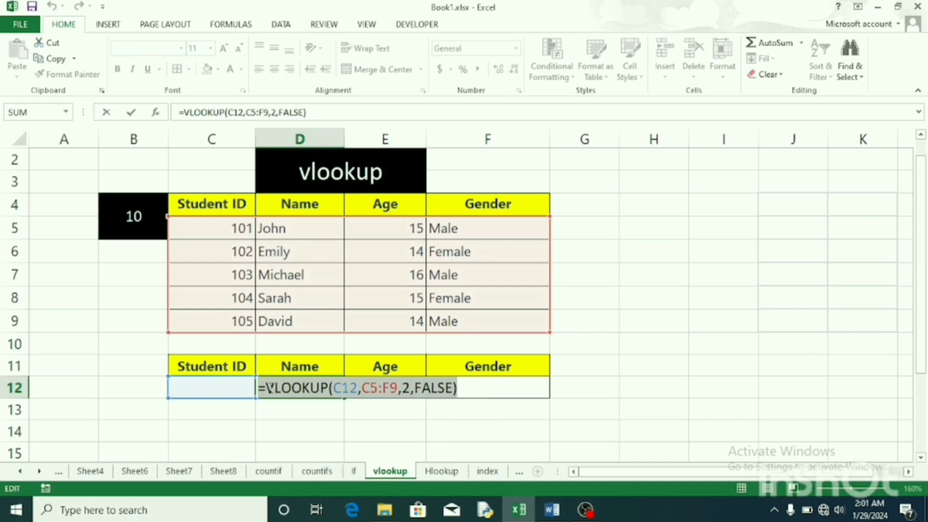
key("ctrl+c")
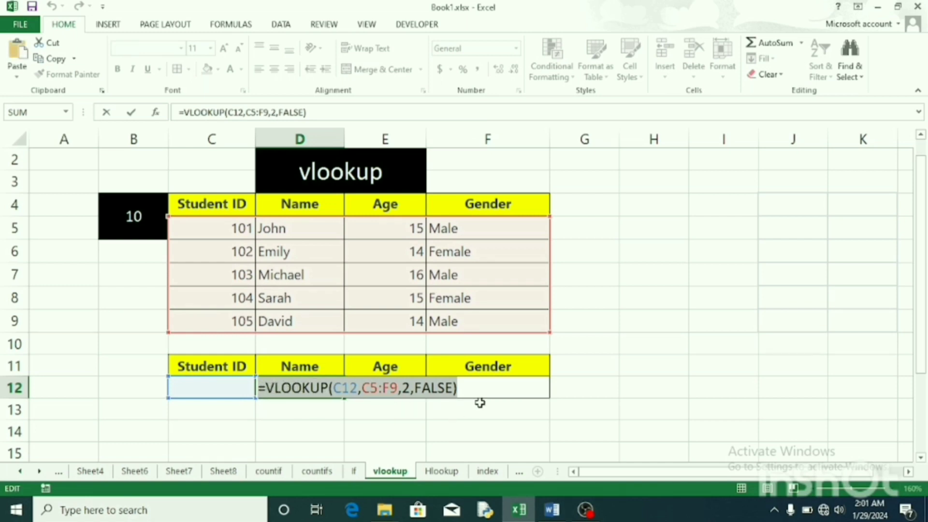
key("Return")
left_click(401, 392)
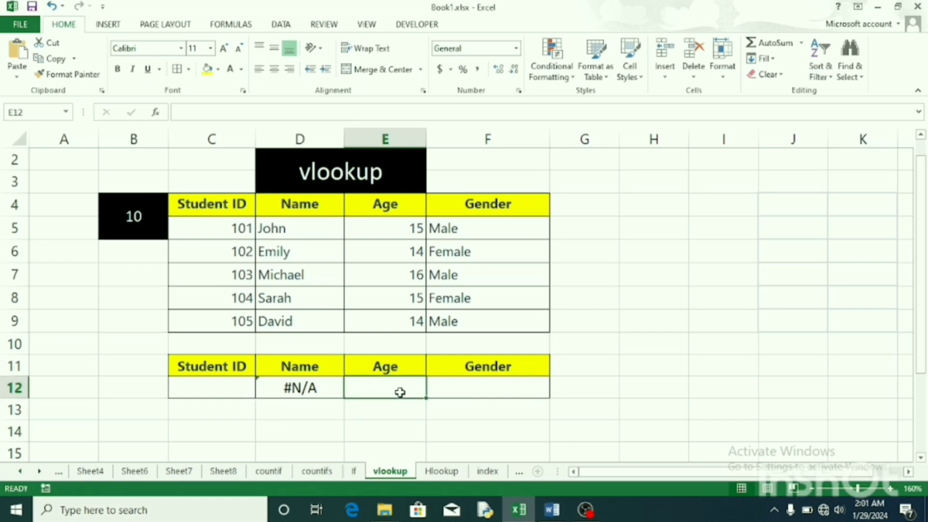
key("ctrl+v")
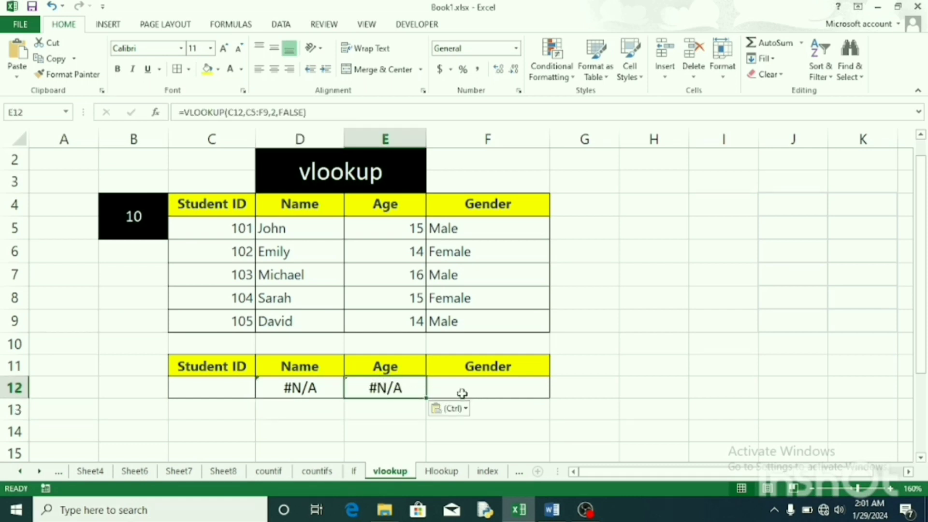
left_click(462, 393)
key("ctrl+v")
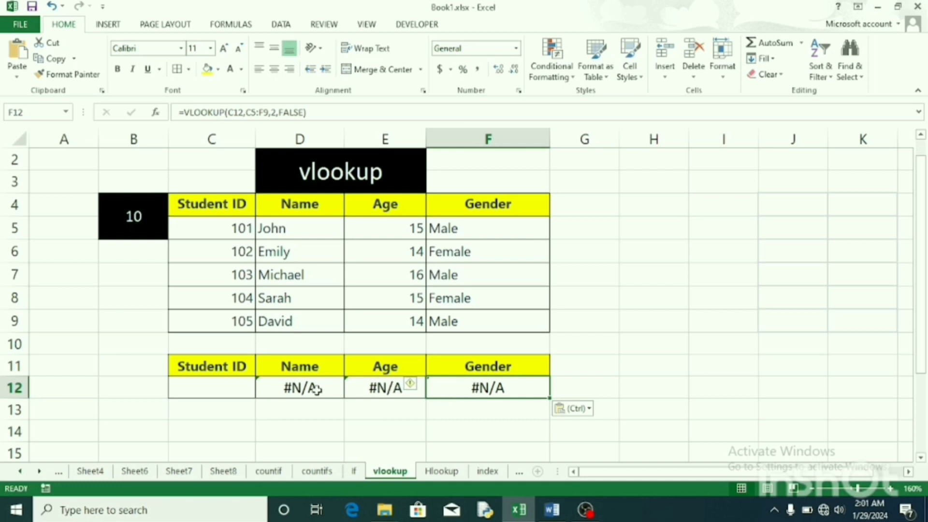
Step: Set the column index in the Age lookup formula in E12 to 3
double_click(385, 388)
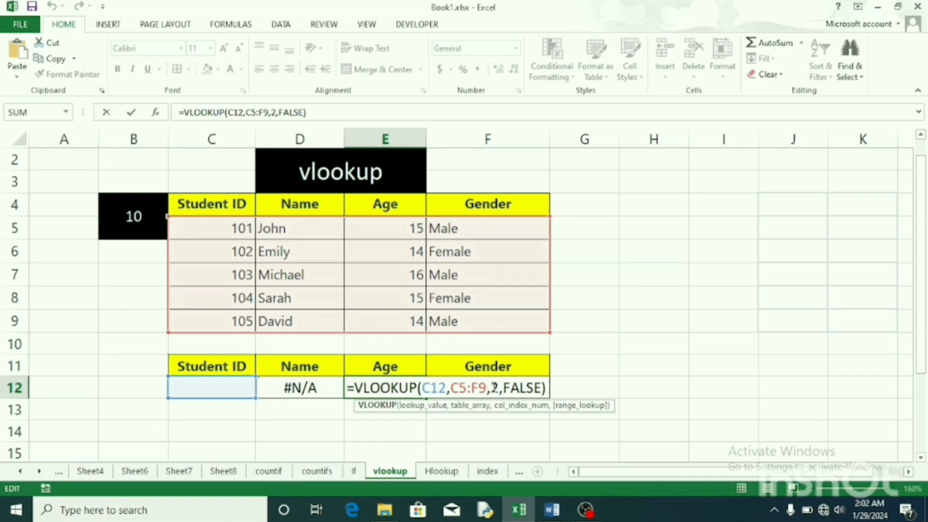
left_click(499, 387)
key("BackSpace")
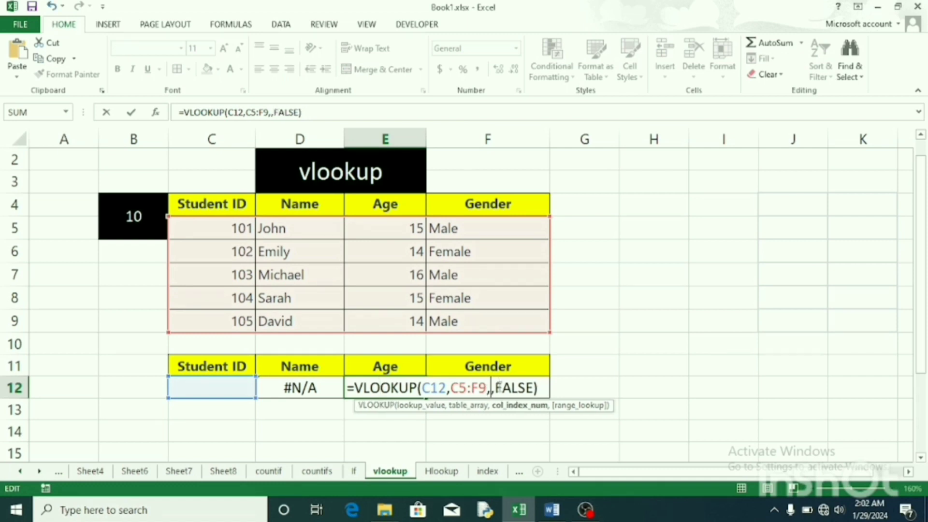
type("3")
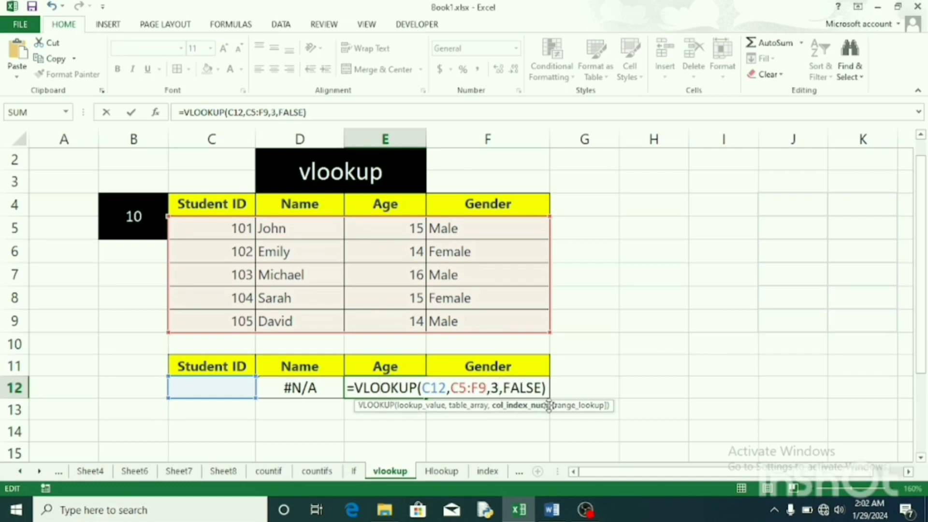
key("Return")
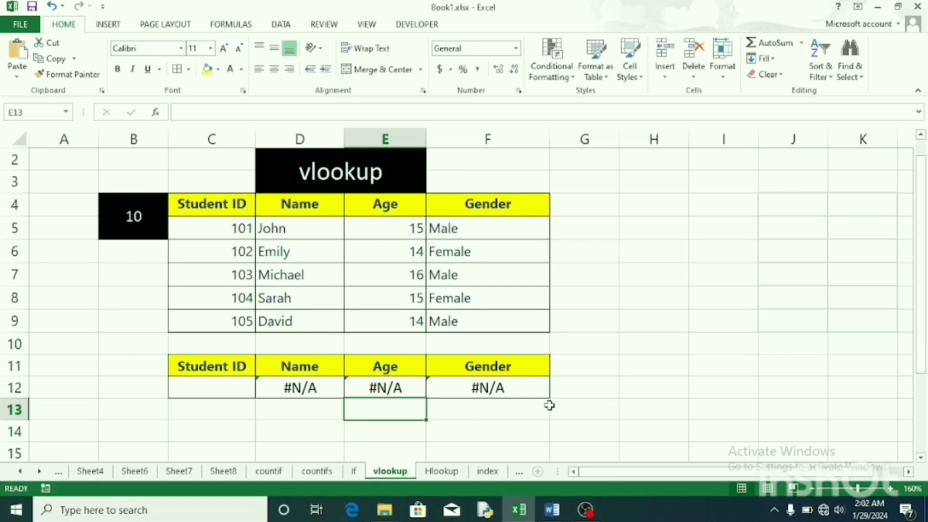
Step: Set the column index in the Gender lookup formula in F12 to 4
double_click(513, 387)
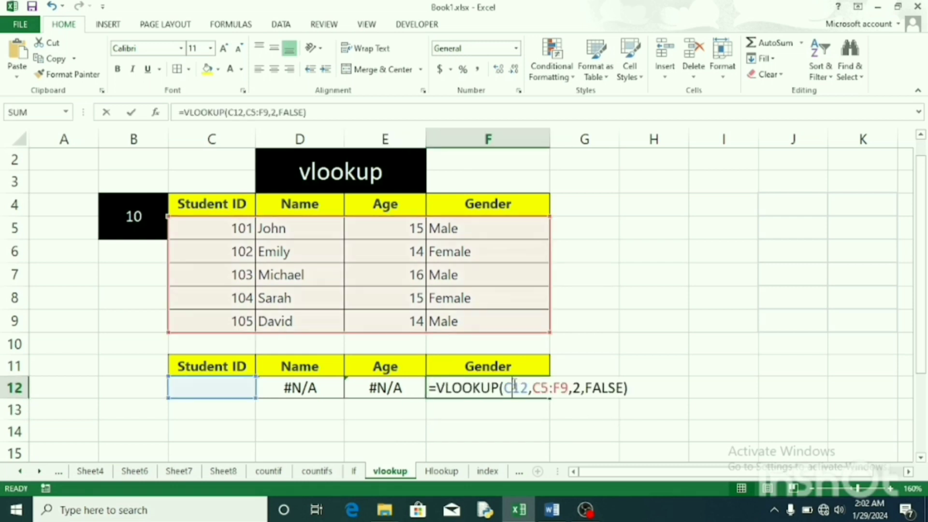
left_click(579, 387)
key("BackSpace")
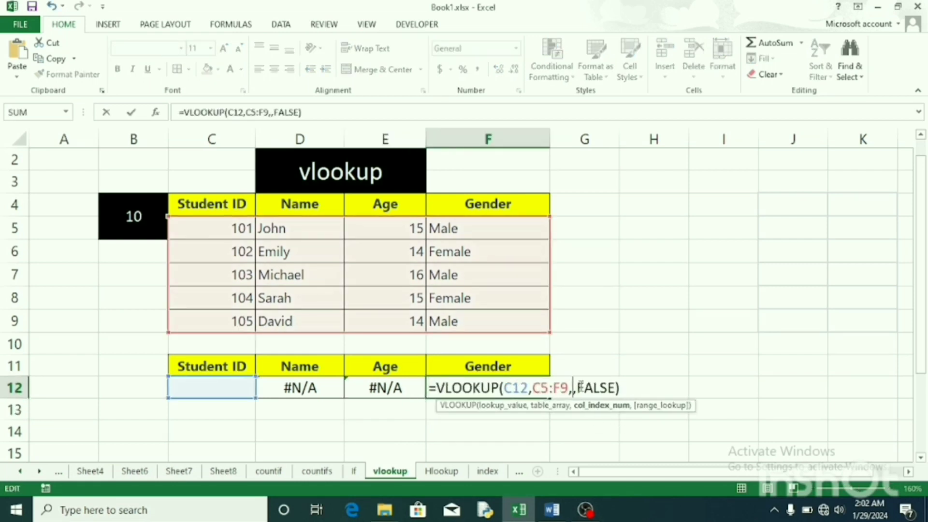
type("4")
key("Return")
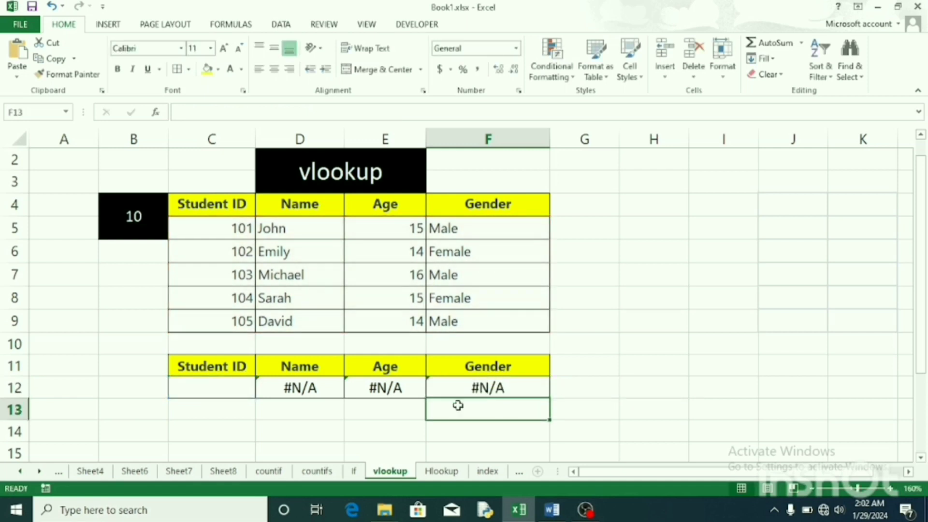
Step: Enter the ID of the student listed in row 6 in cell C12 to test the lookups
left_click(247, 389)
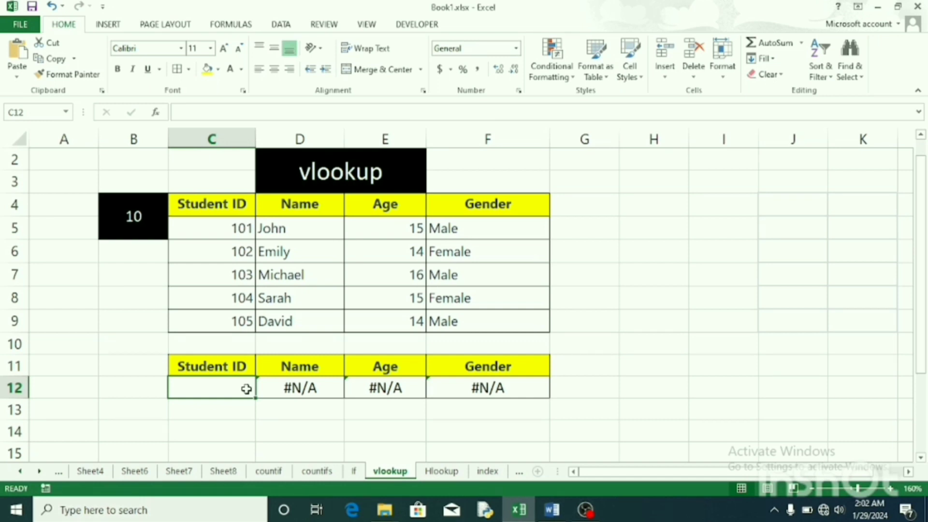
type("102")
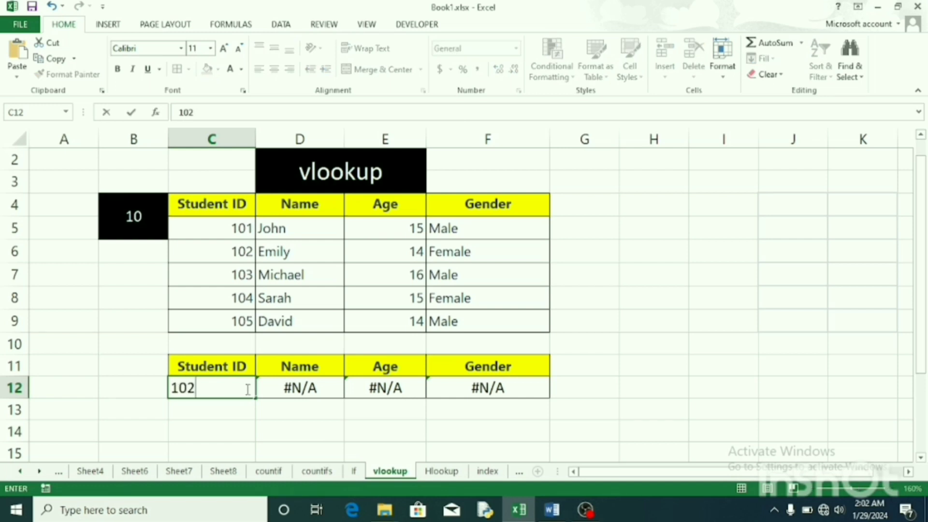
key("Return")
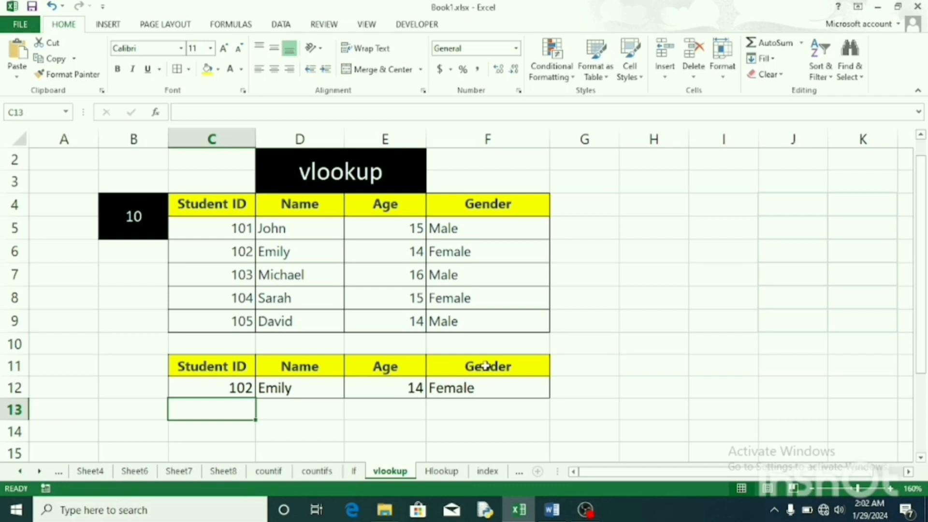
Step: Change the student ID in C12 to that of the student listed in row 5
double_click(253, 389)
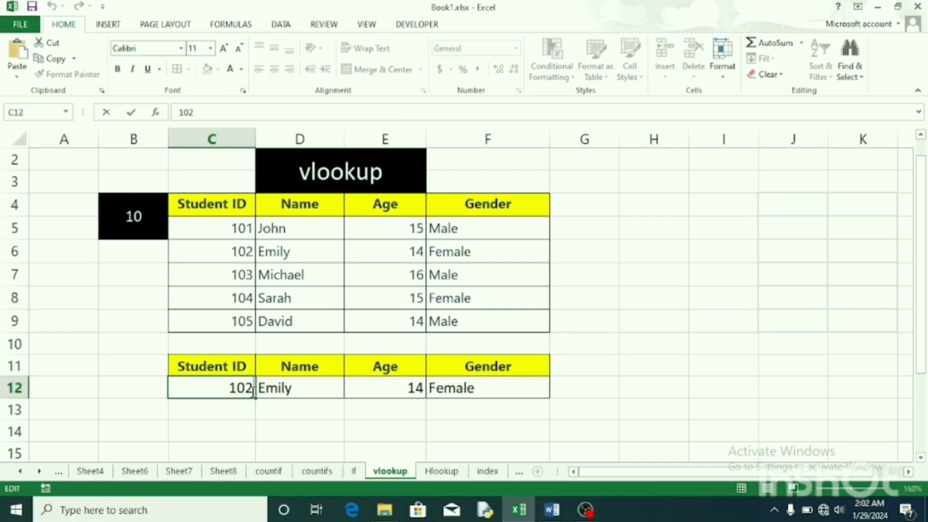
key("BackSpace")
type("1")
key("Return")
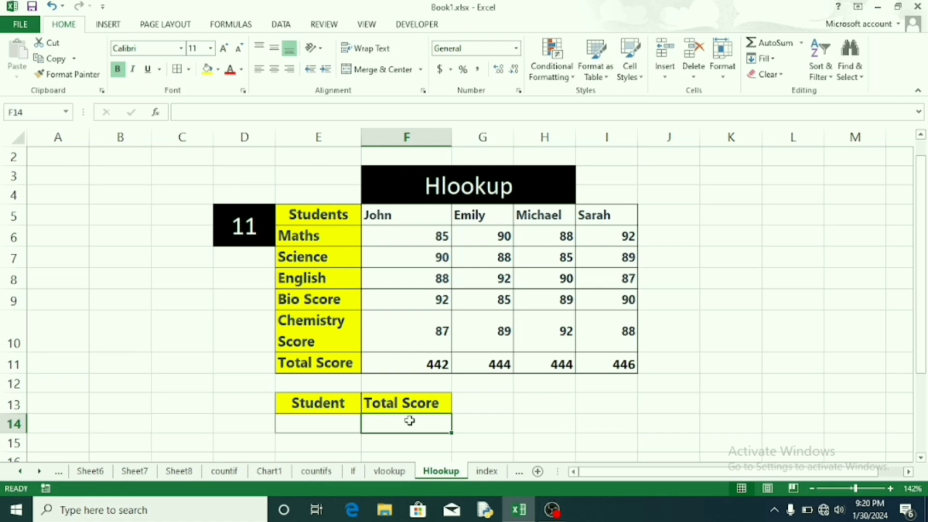
Step: On the Hlookup sheet, enter =HLOOKUP(E14,E5:I11,7,0) in F14 to return a student's total score with an exact match
double_click(410, 421)
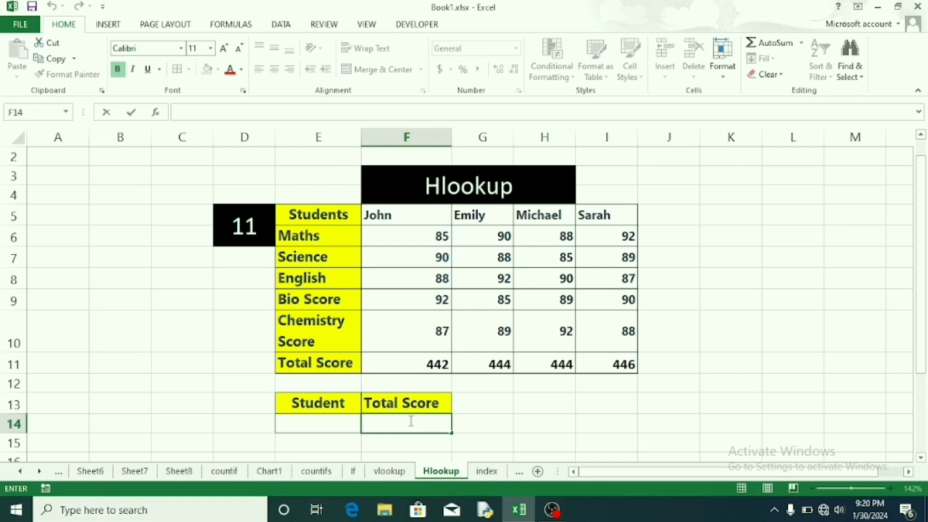
type("=")
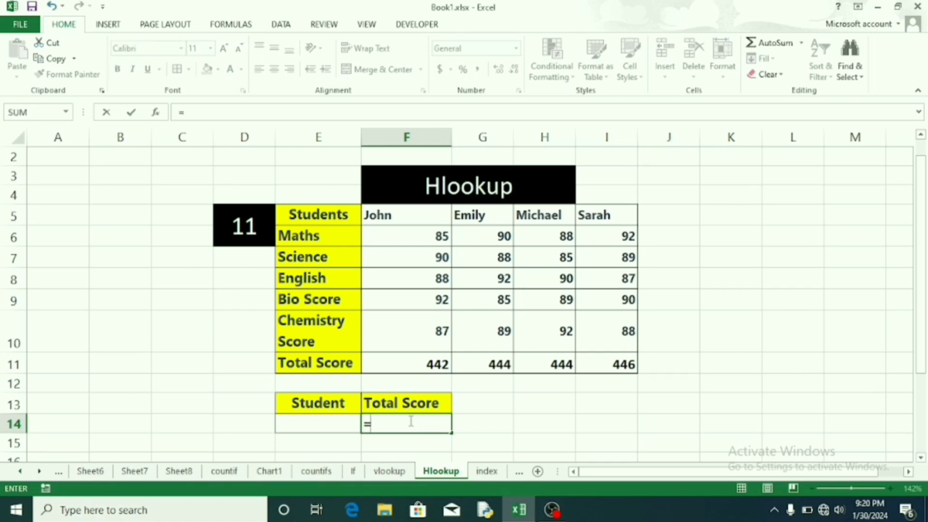
type("h")
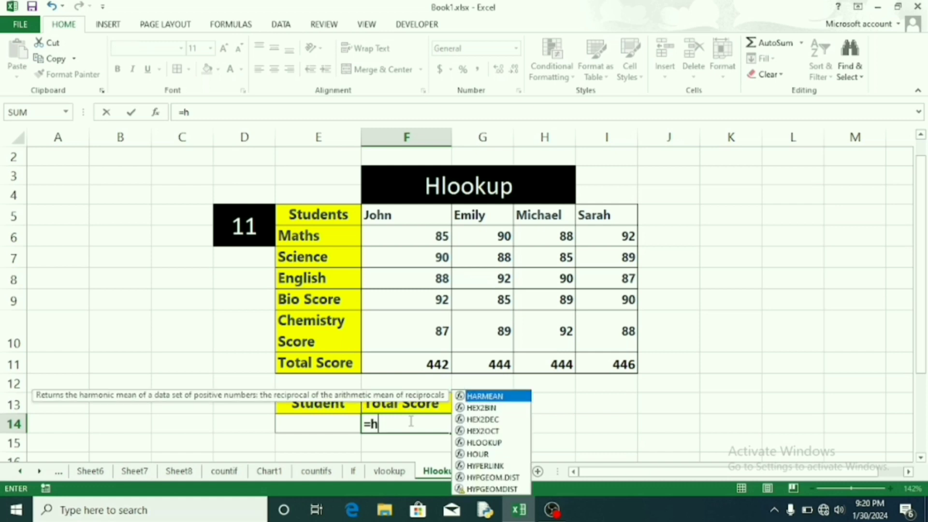
type("look")
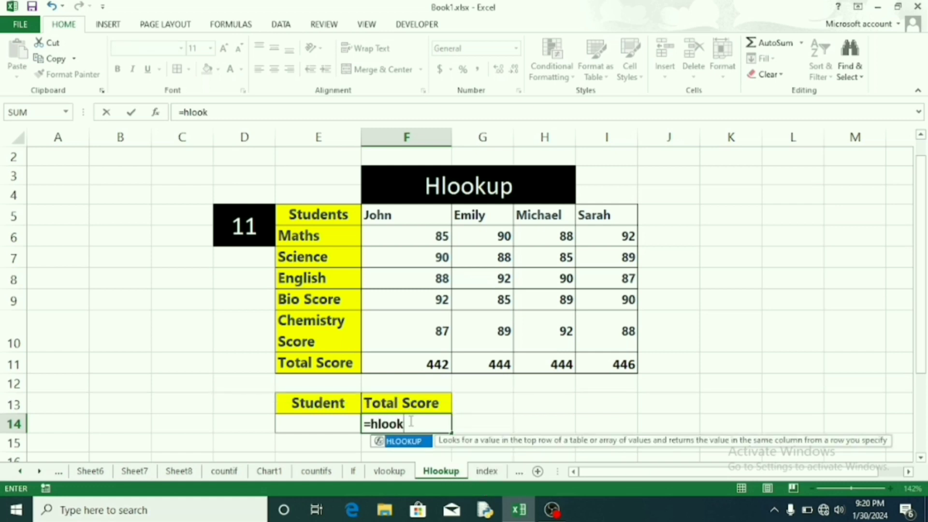
type("up(")
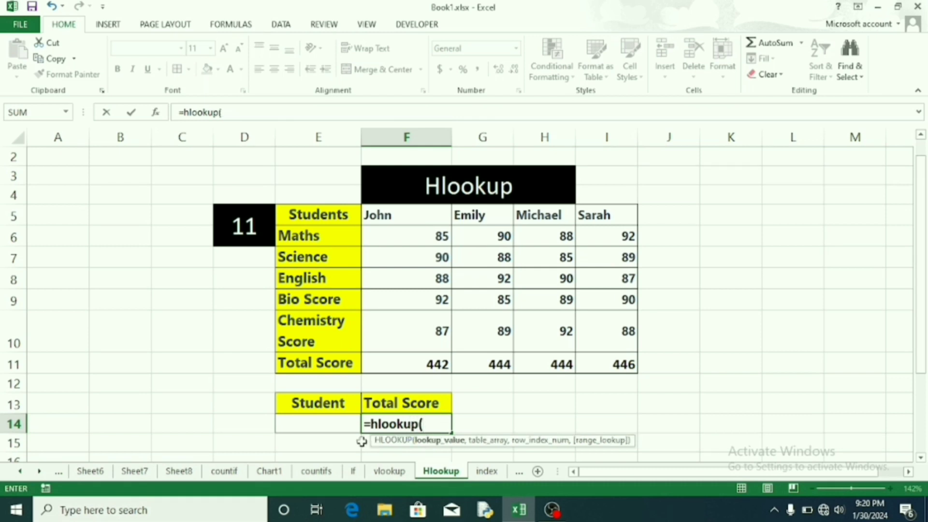
left_click(343, 426)
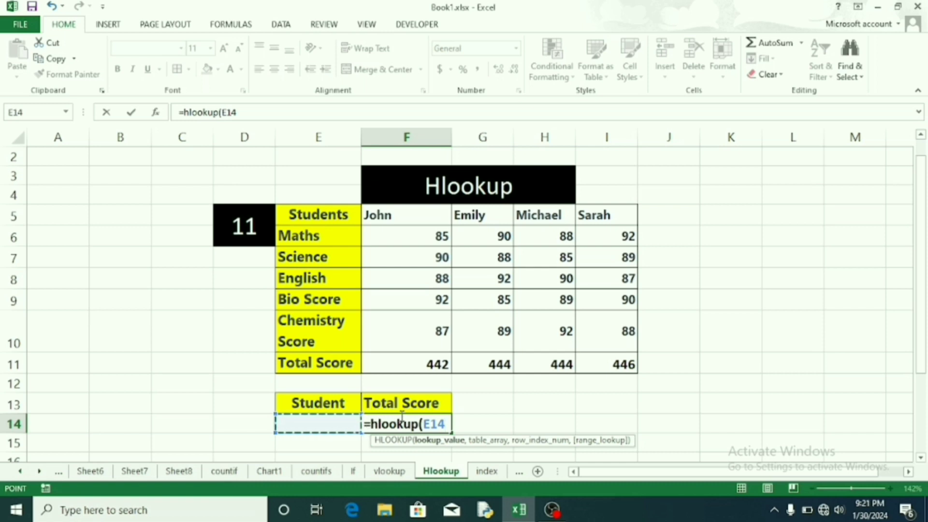
type(",")
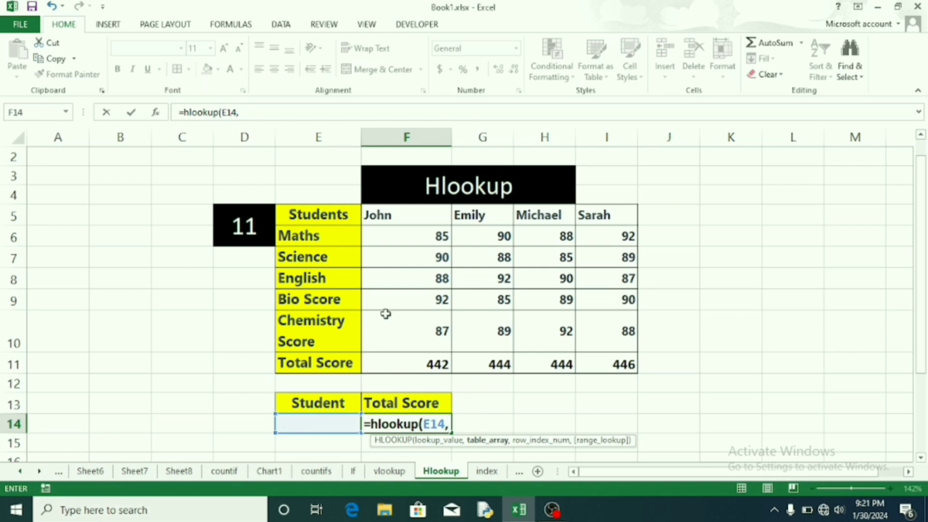
left_click(314, 212)
left_click_drag(314, 213, 600, 360)
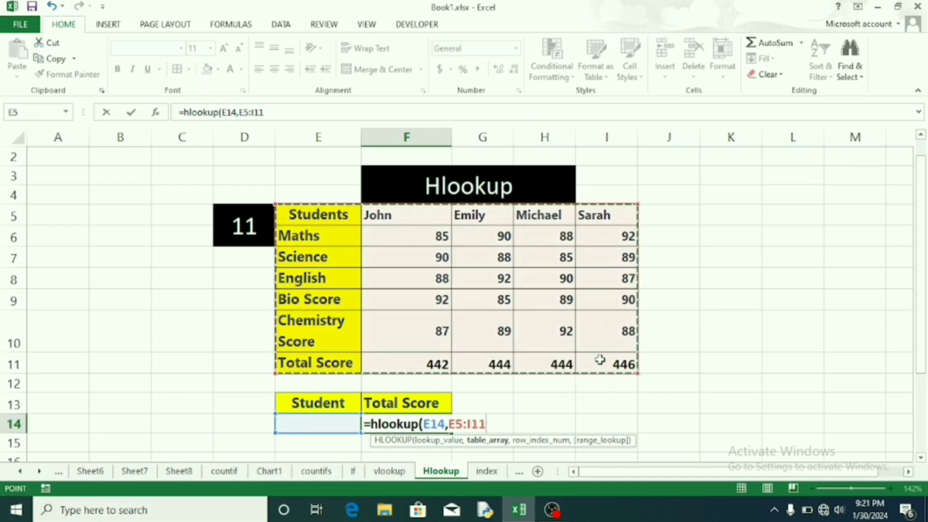
type(",7")
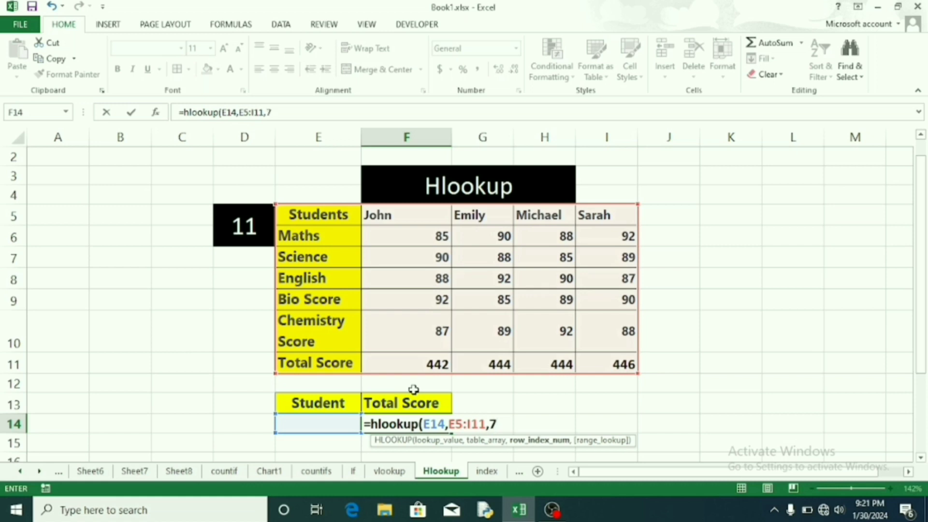
type(",")
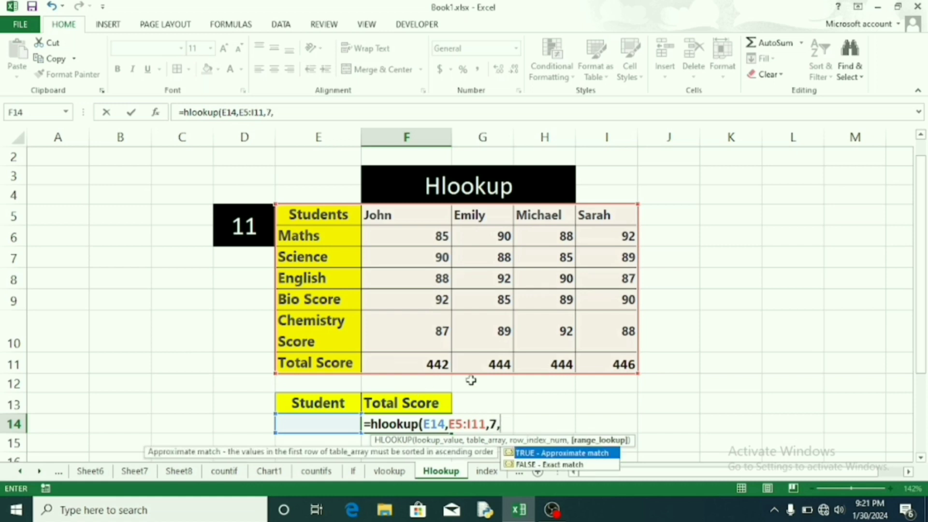
type("0")
type(")")
key("Return")
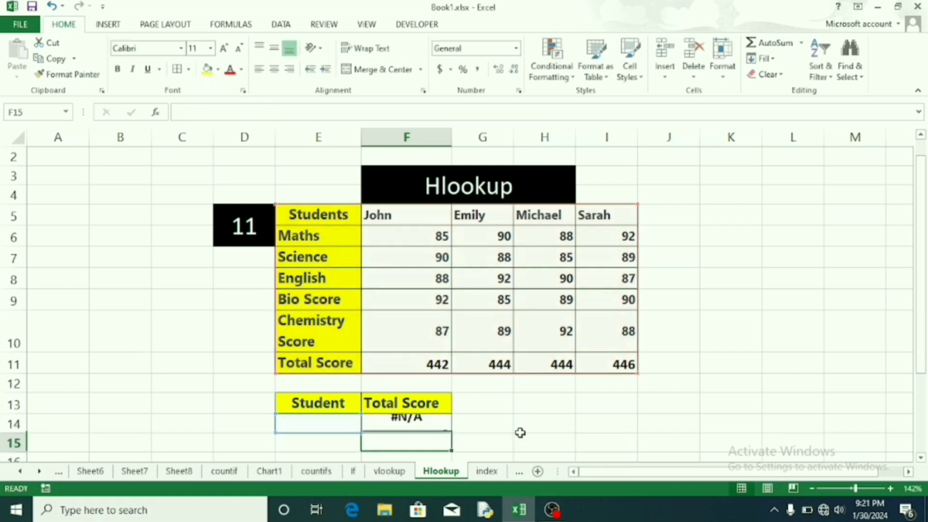
Step: Enter the name of the student in column F in the Student cell E14 to test the total score lookup
left_click(326, 419)
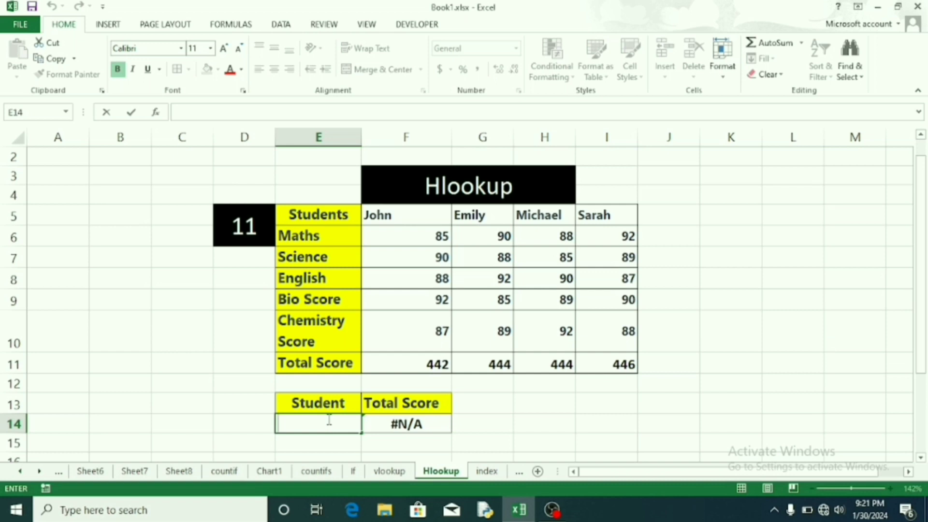
type("Johm")
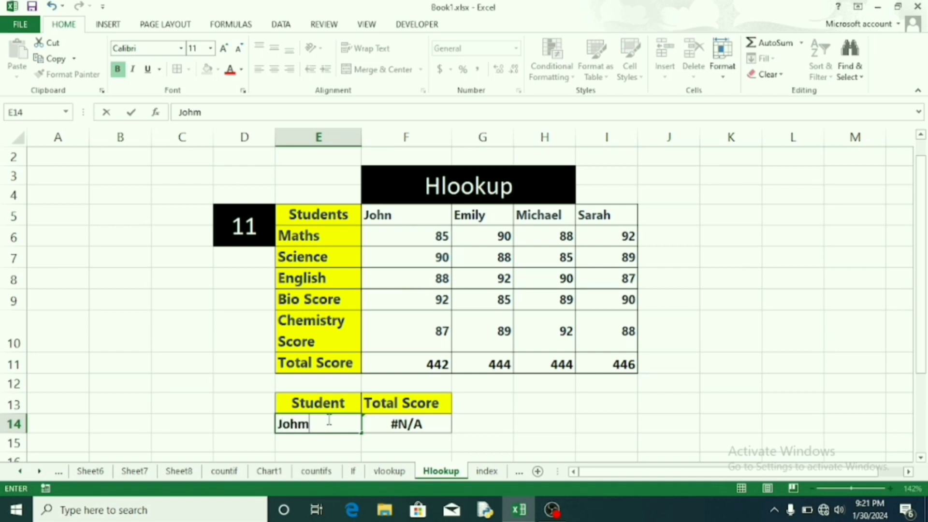
key("BackSpace")
key("Return")
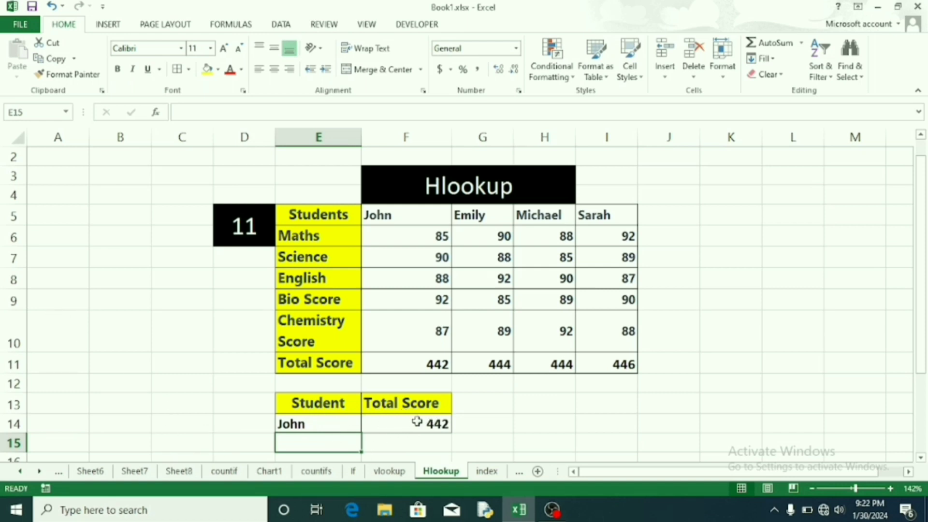
Step: Replace the name in the Student cell E14 with that of the student in column I
double_click(342, 425)
key("BackSpace")
key("BackSpace")
key("BackSpace")
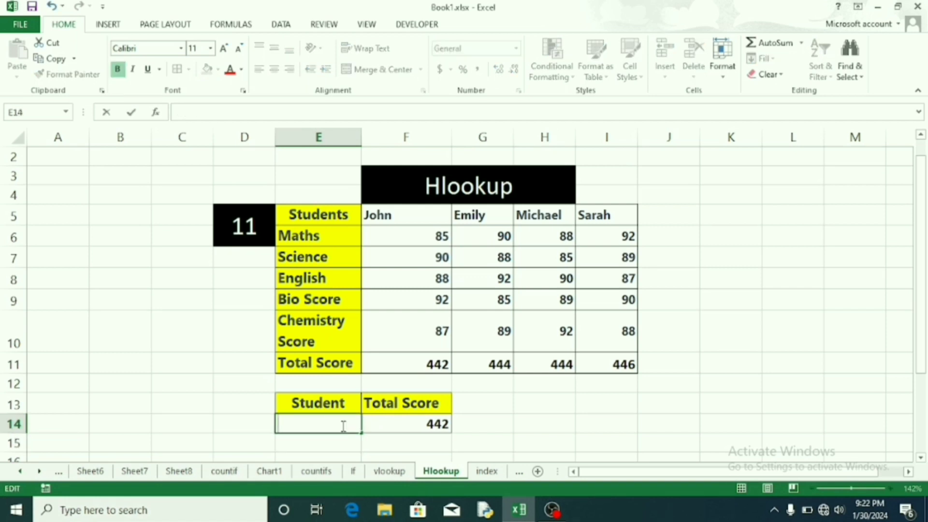
type("sarah")
key("Return")
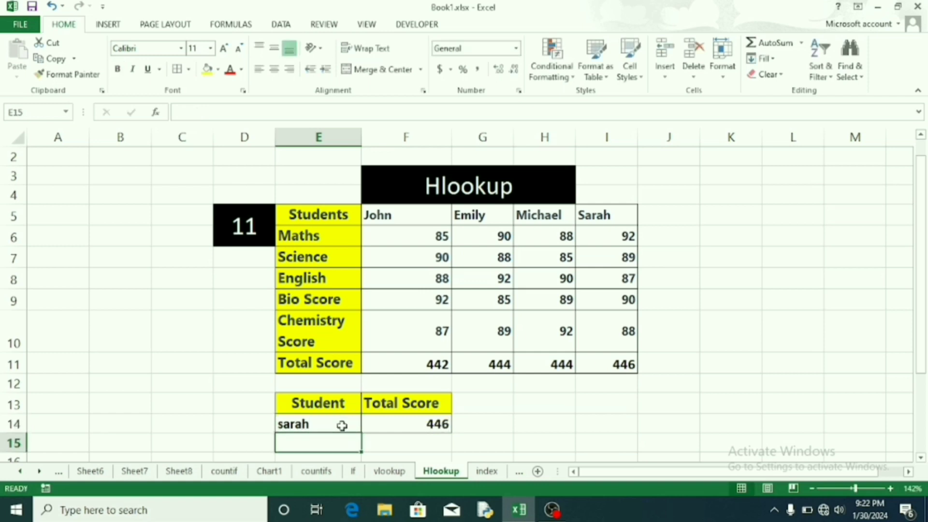